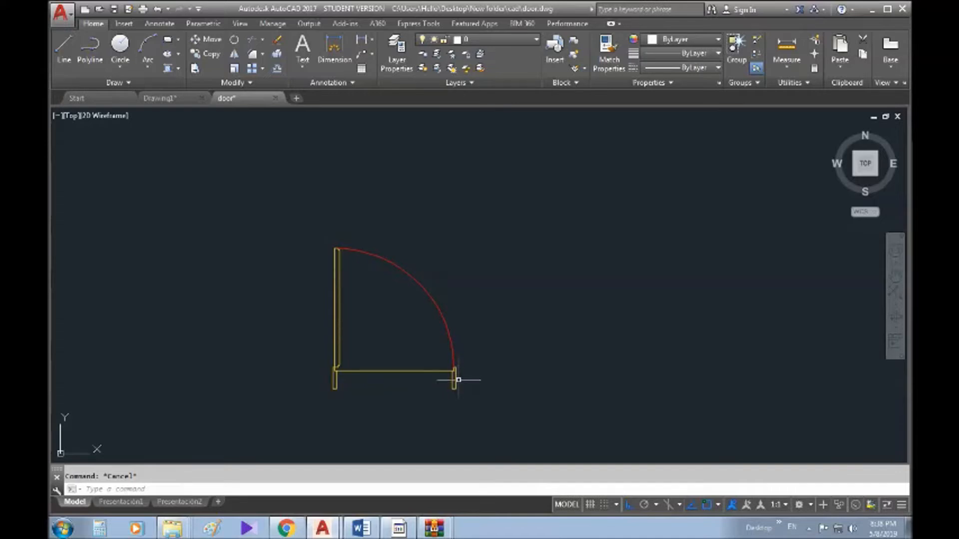
# - Recentre the door, open the Block Definition dialog with BLO, then cancel it
pyautogui.moveTo(456, 379); pyautogui.dragTo(501, 364, button='middle')
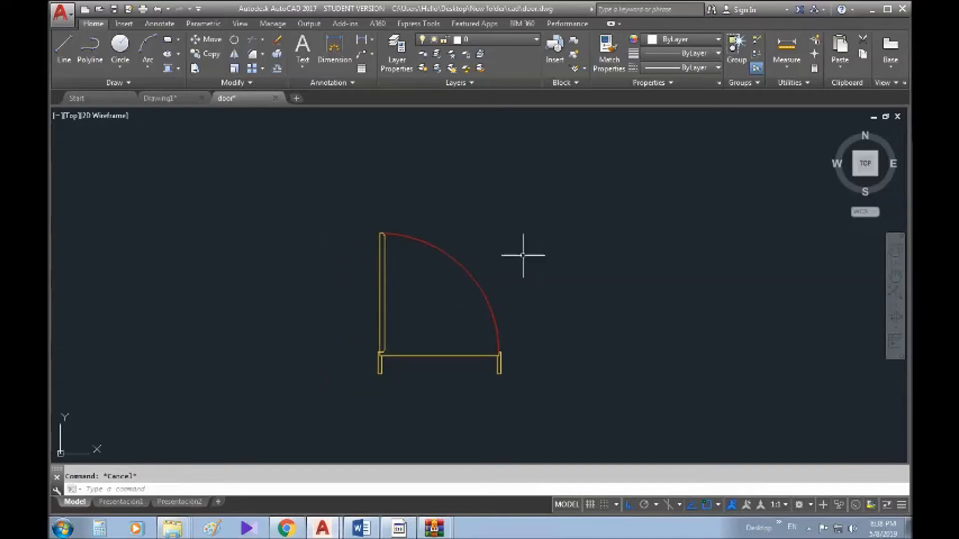
pyautogui.write('BLOCK')
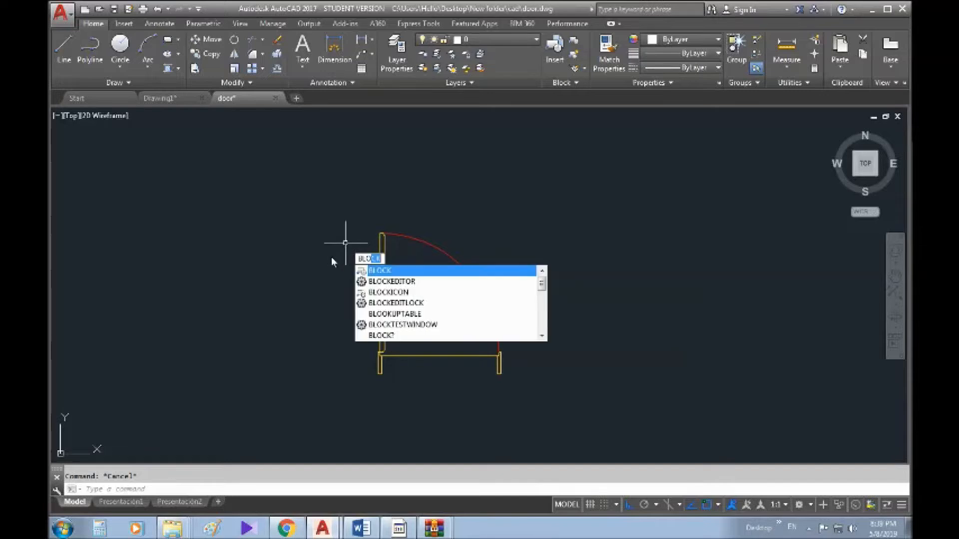
pyautogui.press('Return')
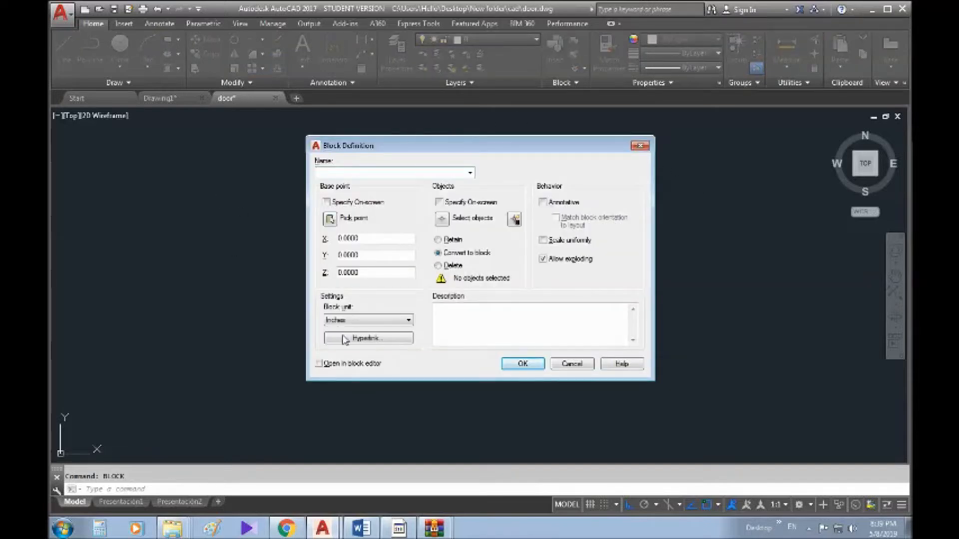
pyautogui.click(644, 147)
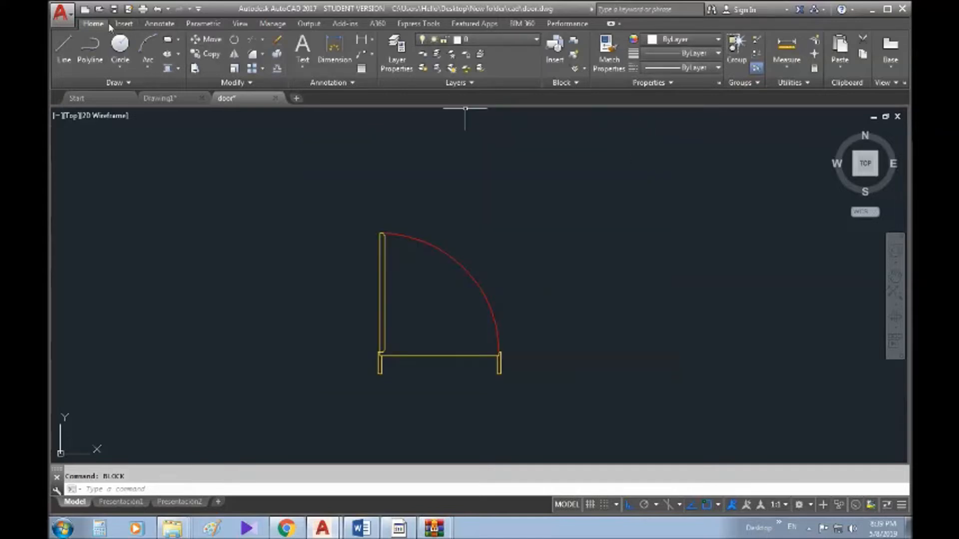
# - Start a new block from Create Block on the Insert tab and name it door
pyautogui.click(123, 23)
pyautogui.click(138, 72)
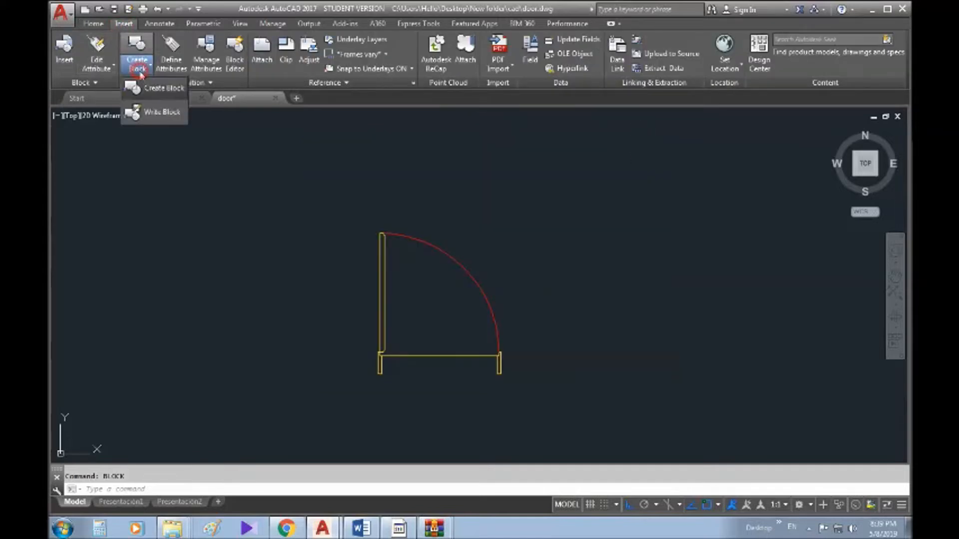
pyautogui.click(150, 88)
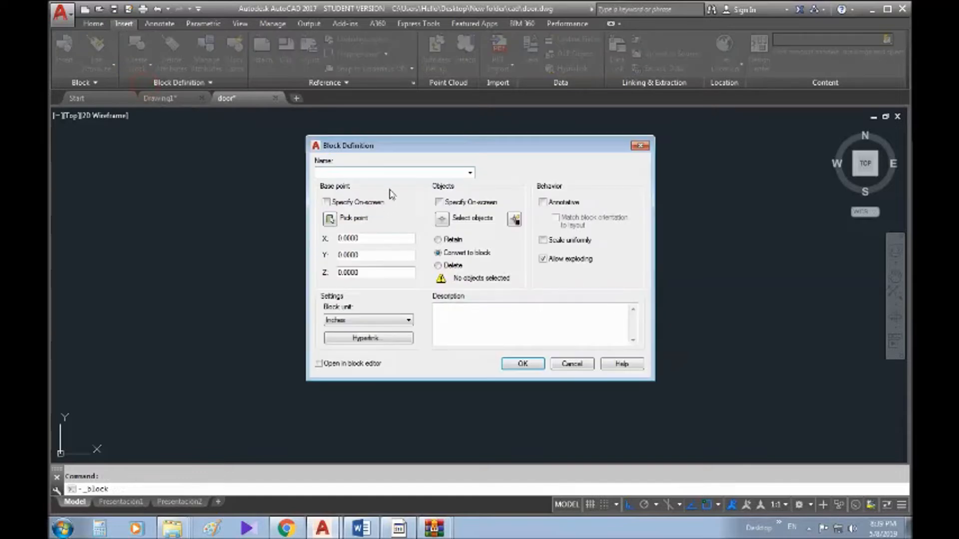
pyautogui.click(377, 172)
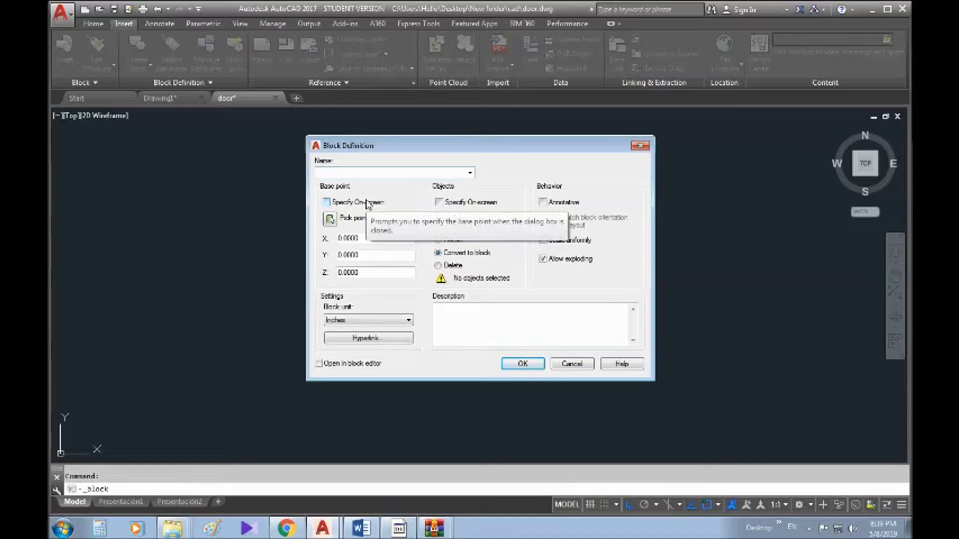
pyautogui.write('door')
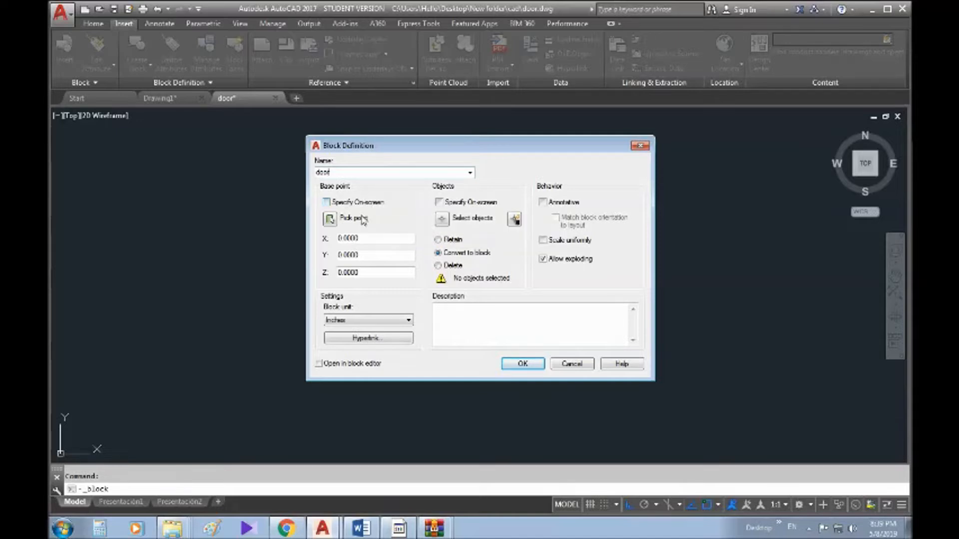
# - Pick the lower-left corner of the door frame as the block's base point
pyautogui.click(330, 219)
pyautogui.scroll(5, 355, 322)
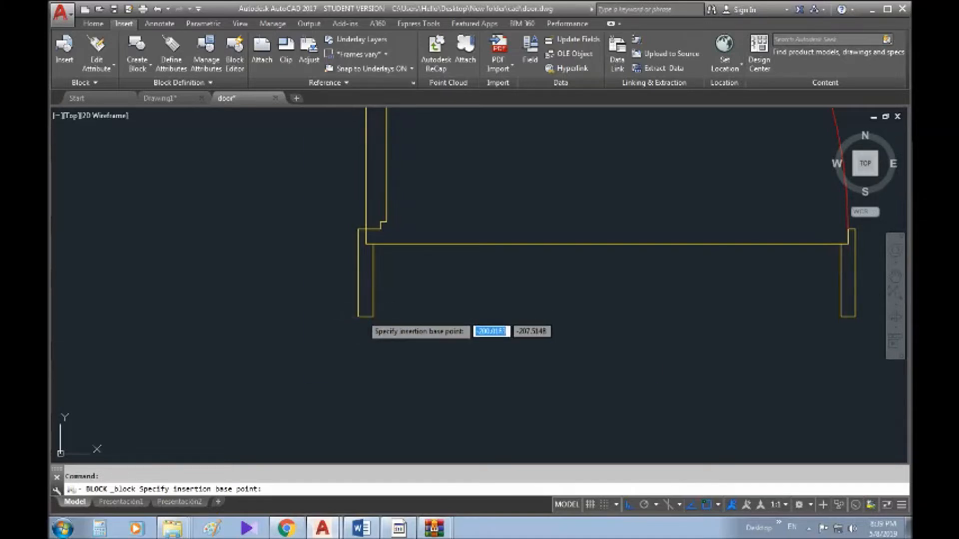
pyautogui.click(358, 316)
pyautogui.click(329, 218)
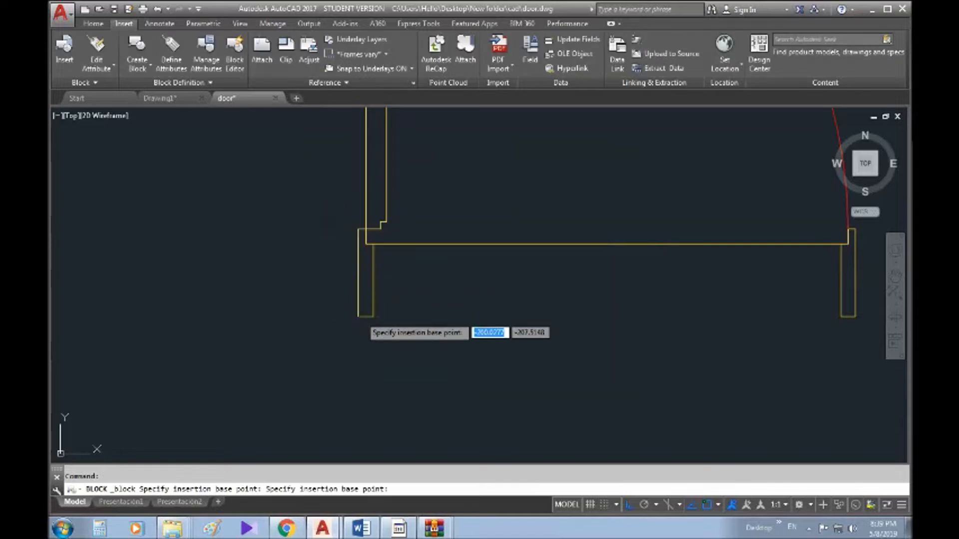
pyautogui.click(358, 300)
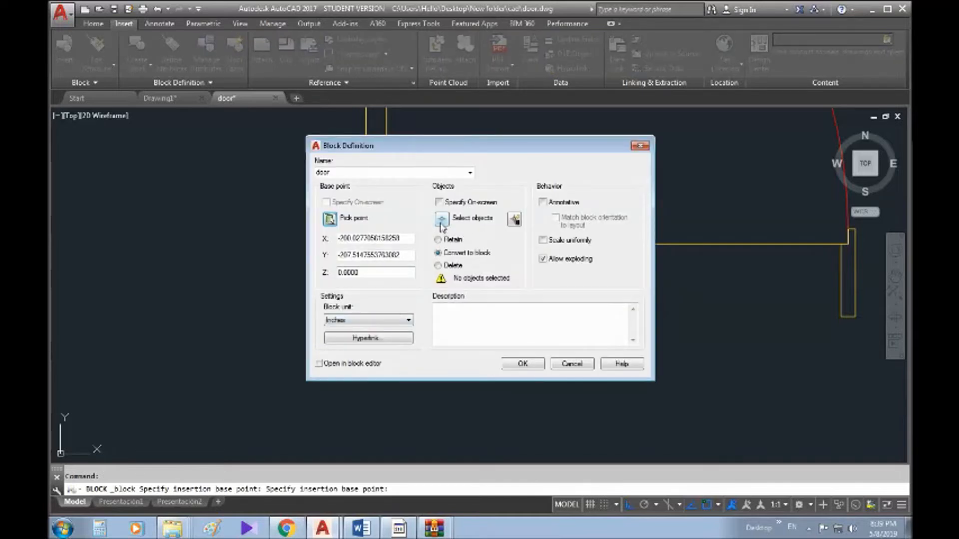
# - Crossing-select the door's five objects (leaf, frame and arc) for the block
pyautogui.click(442, 219)
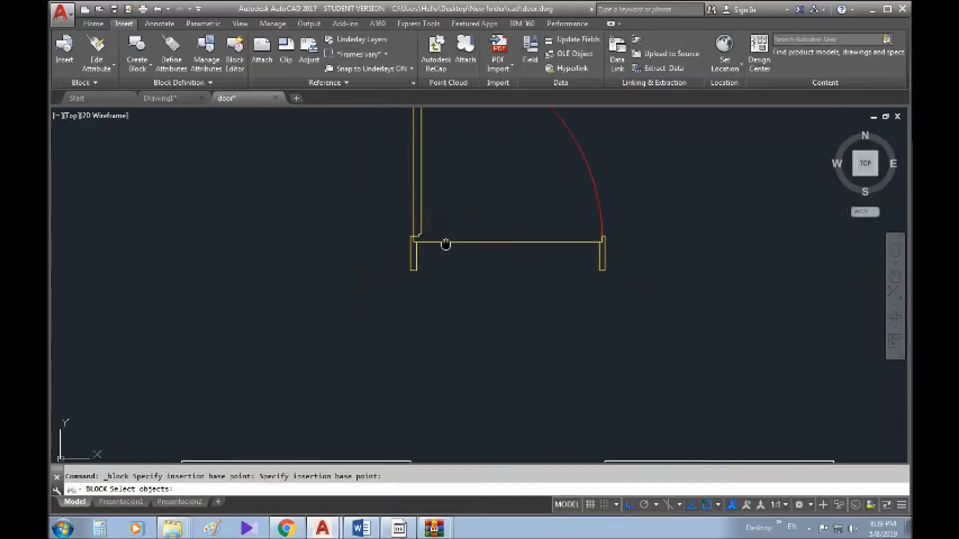
pyautogui.click(555, 253)
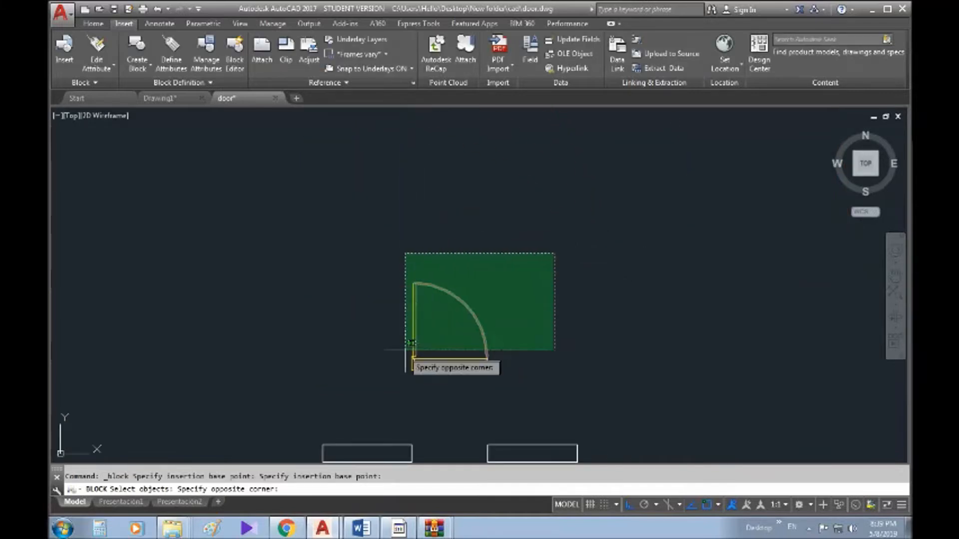
pyautogui.click(392, 383)
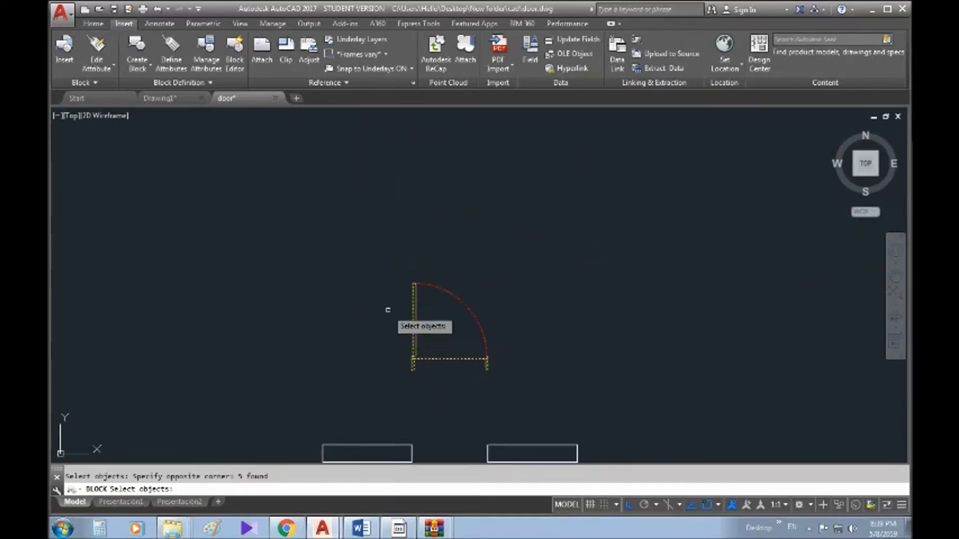
pyautogui.press('Return')
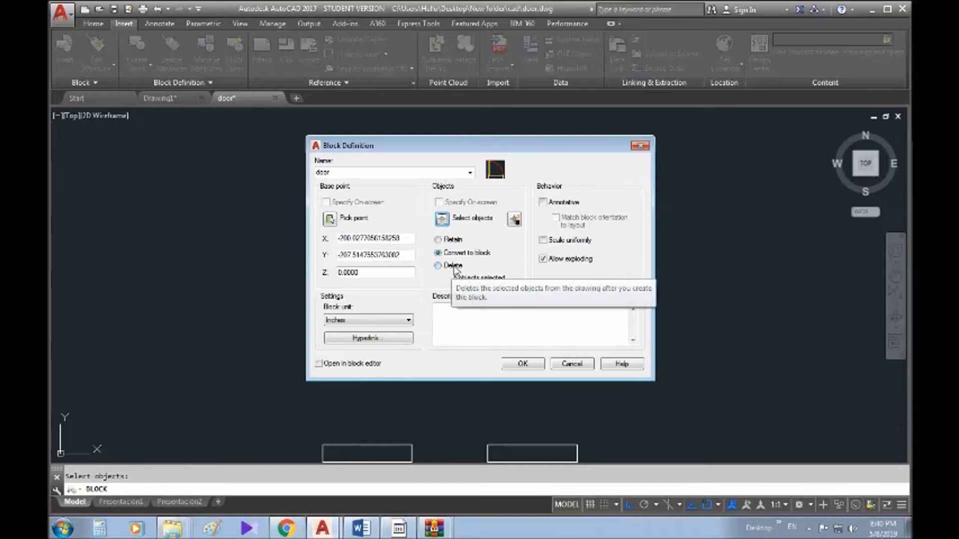
# - Keep Inches as block unit, describe it as 'interior door', and confirm the block
pyautogui.click(355, 323)
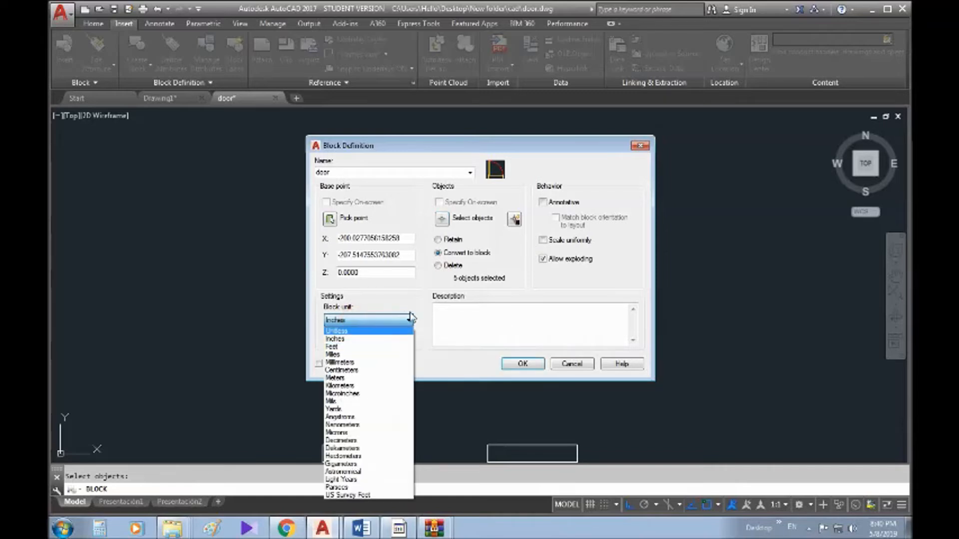
pyautogui.click(425, 303)
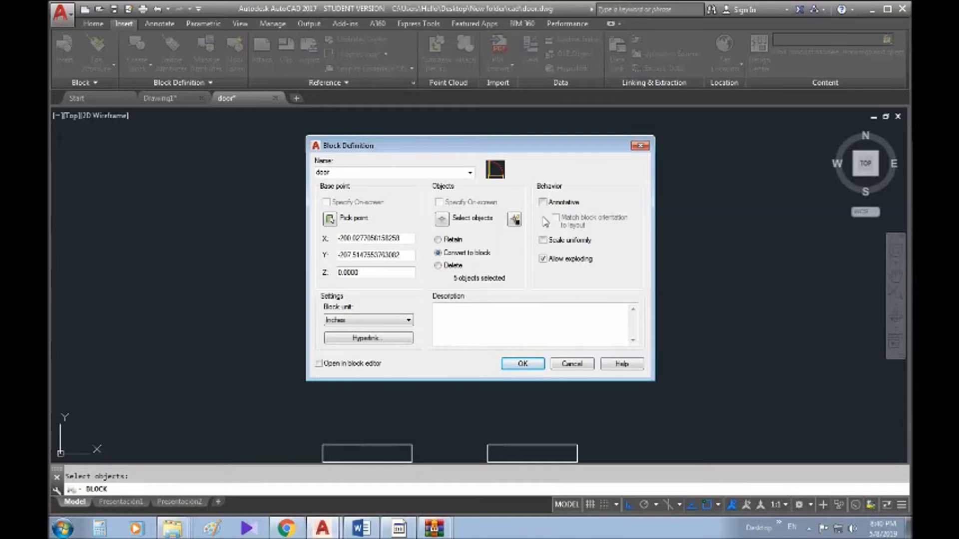
pyautogui.click(478, 323)
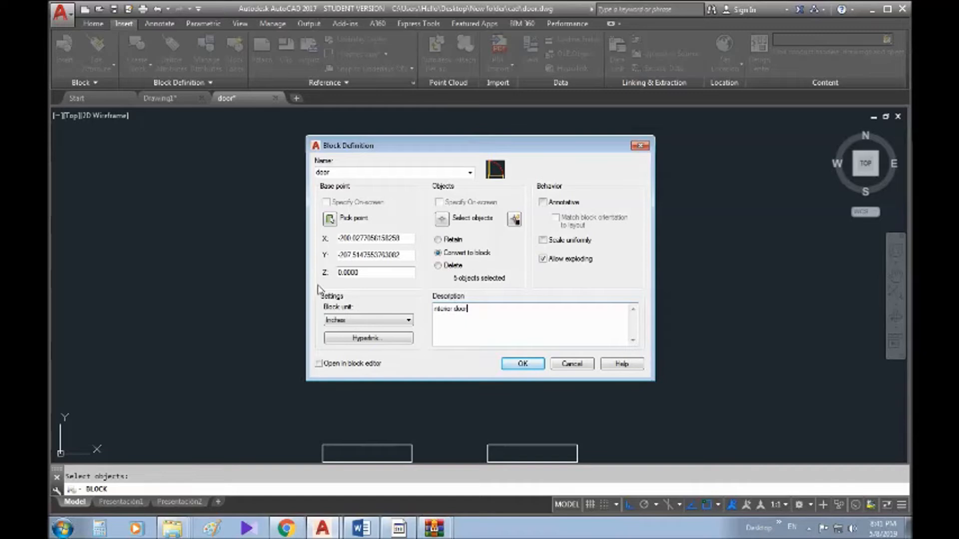
pyautogui.click(517, 366)
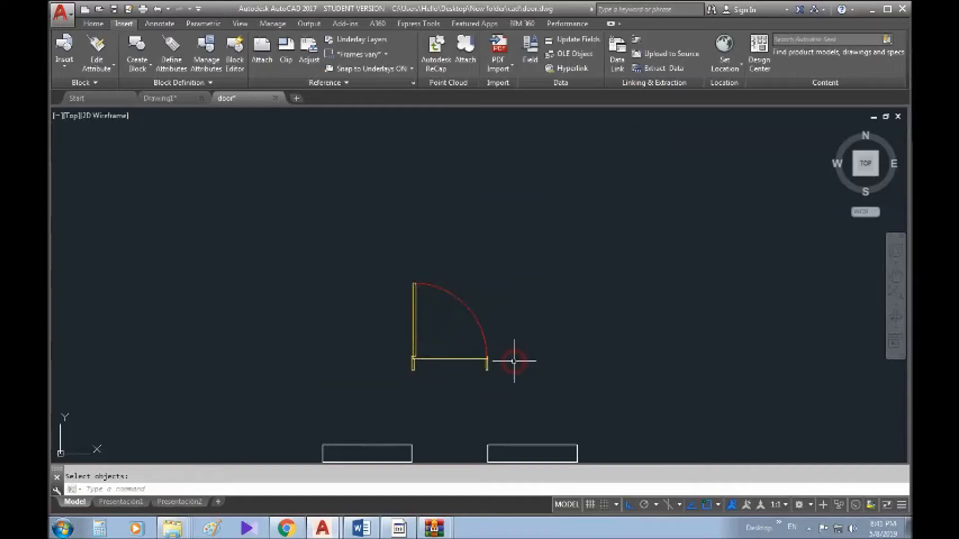
# - Select the door block and view its Properties from the right-click menu
pyautogui.scroll(2, 492, 229)
pyautogui.click(504, 228)
pyautogui.click(388, 295)
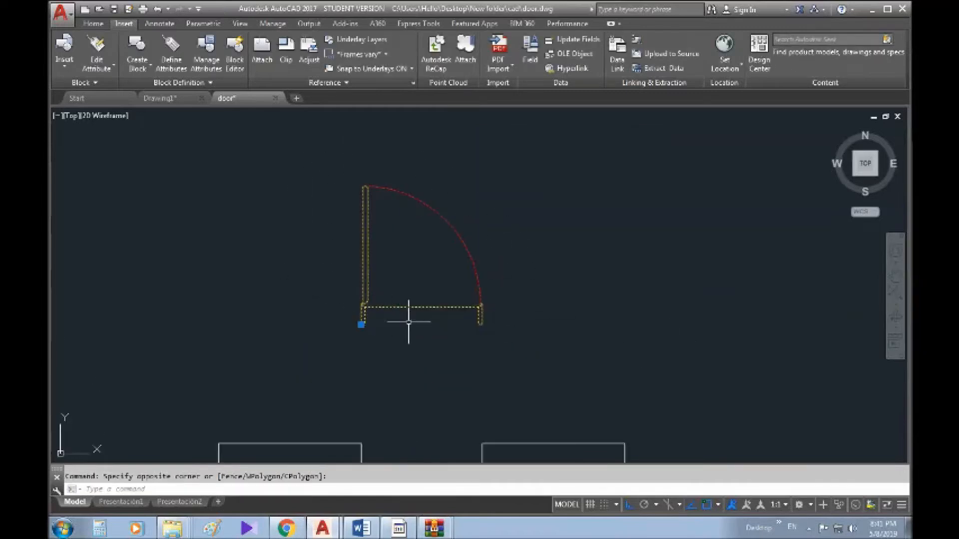
pyautogui.press('Escape')
pyautogui.click(462, 206)
pyautogui.click(442, 219)
pyautogui.moveTo(482, 277); pyautogui.dragTo(503, 222, button='middle')
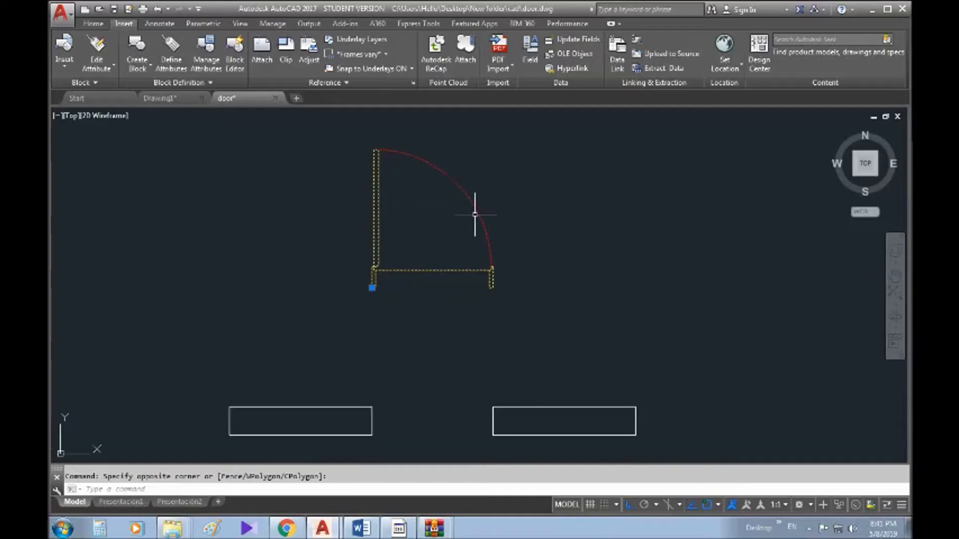
pyautogui.rightClick(463, 191)
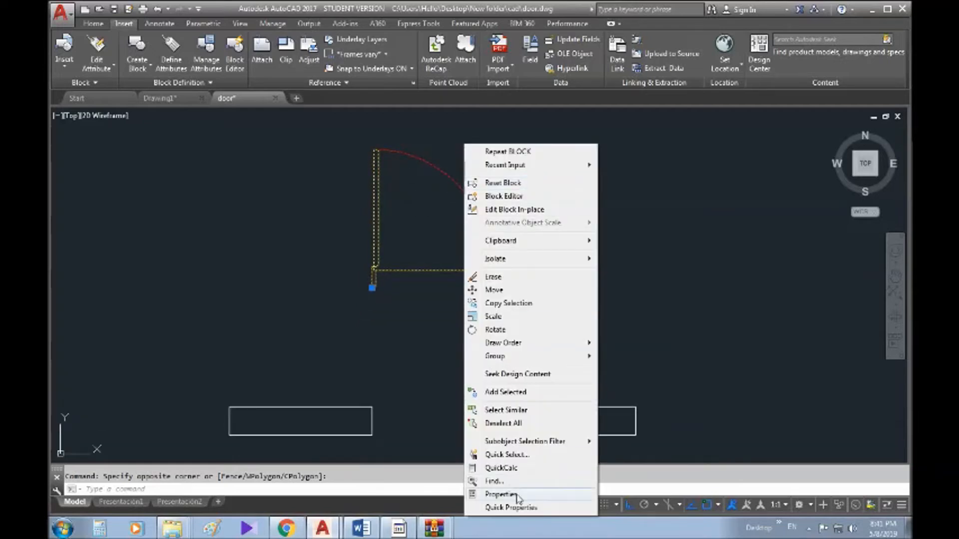
pyautogui.click(499, 494)
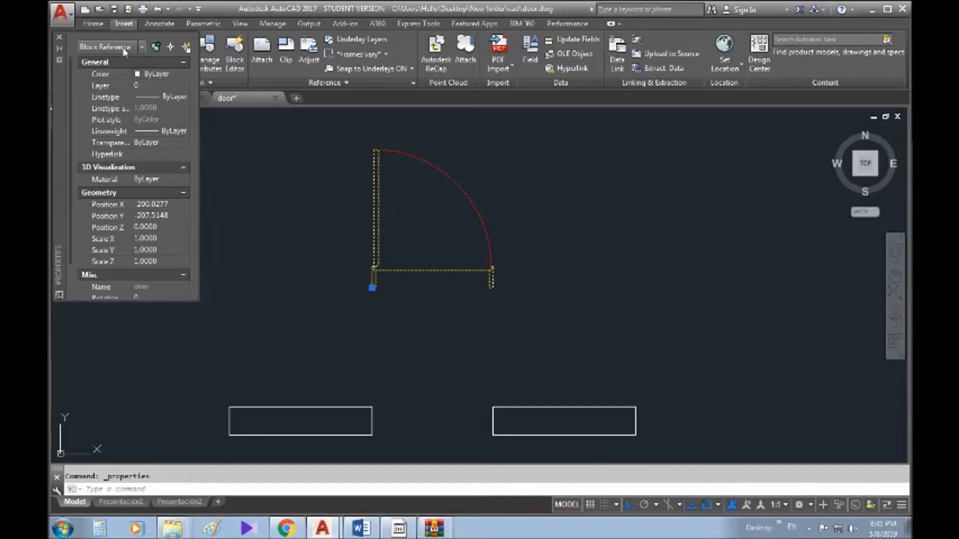
# - Reselect the door block and reopen its Properties with Ctrl+1, then close the palette
pyautogui.click(59, 38)
pyautogui.moveTo(435, 225); pyautogui.dragTo(537, 243, button='middle')
pyautogui.press('Escape')
pyautogui.click(614, 216)
pyautogui.click(497, 236)
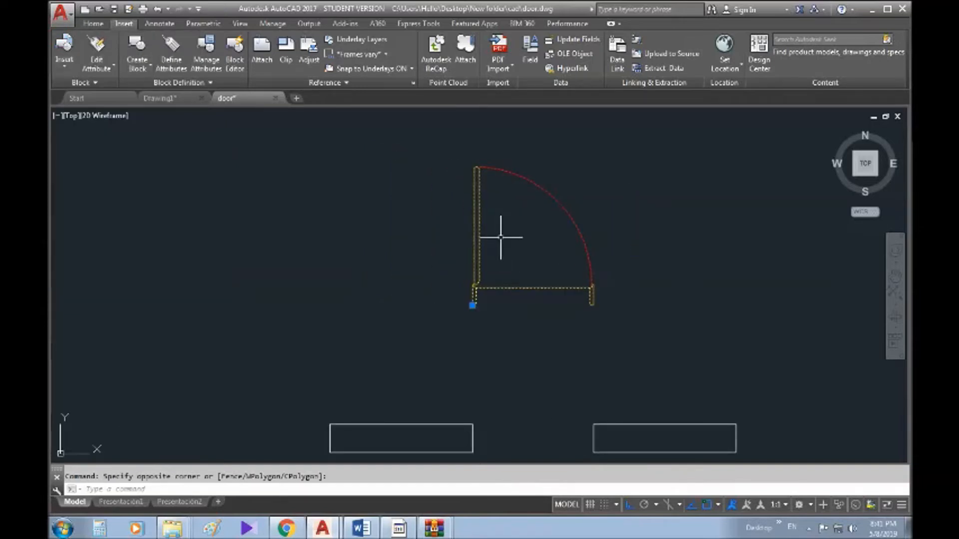
pyautogui.hotkey('ctrl', '1')
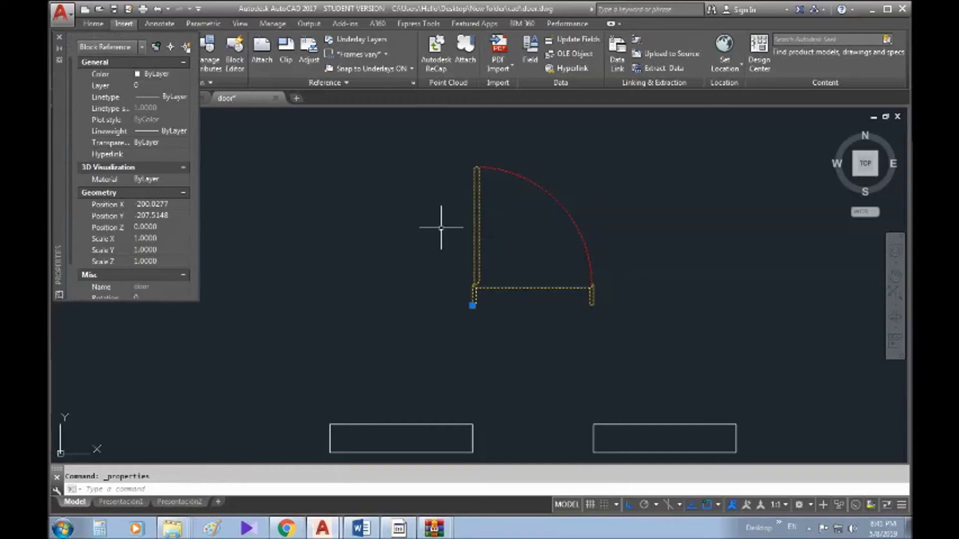
pyautogui.moveTo(285, 124); pyautogui.dragTo(205, 126, button='middle')
pyautogui.click(59, 39)
pyautogui.moveTo(452, 210); pyautogui.dragTo(422, 213, button='middle')
# - Deselect the door and double-click it to open Edit Block Definition for door
pyautogui.press('Escape')
pyautogui.moveTo(505, 305); pyautogui.dragTo(502, 314, button='middle')
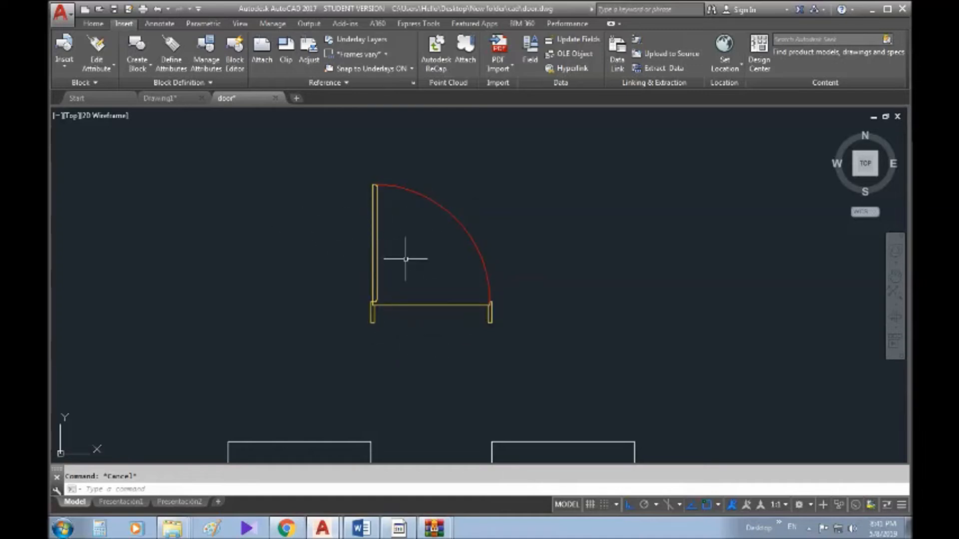
pyautogui.moveTo(503, 308); pyautogui.dragTo(493, 332, button='middle')
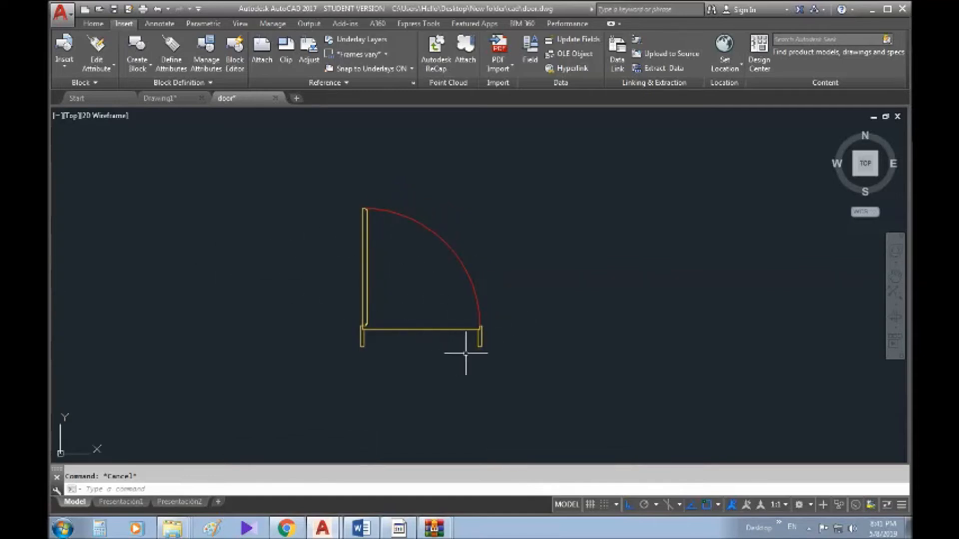
pyautogui.moveTo(436, 301)
pyautogui.mouseDown(button='middle')
pyautogui.moveTo(415, 214)
pyautogui.moveTo(411, 288)
pyautogui.moveTo(405, 262)
pyautogui.mouseUp(button='middle')
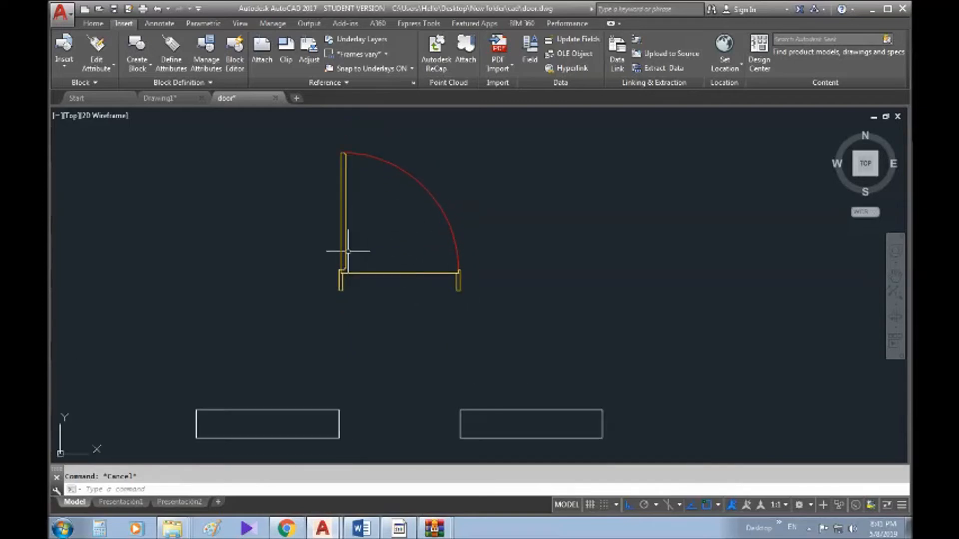
pyautogui.moveTo(347, 234)
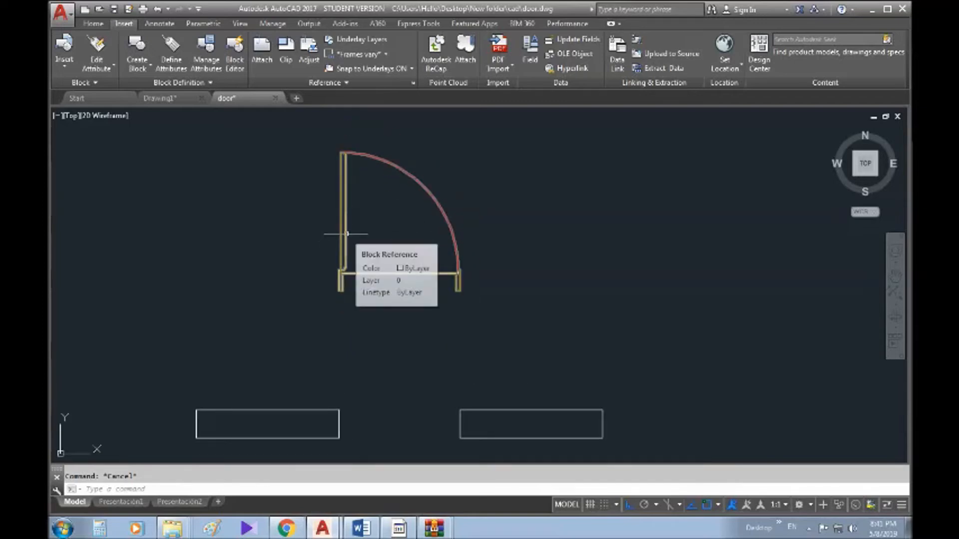
pyautogui.doubleClick(347, 235)
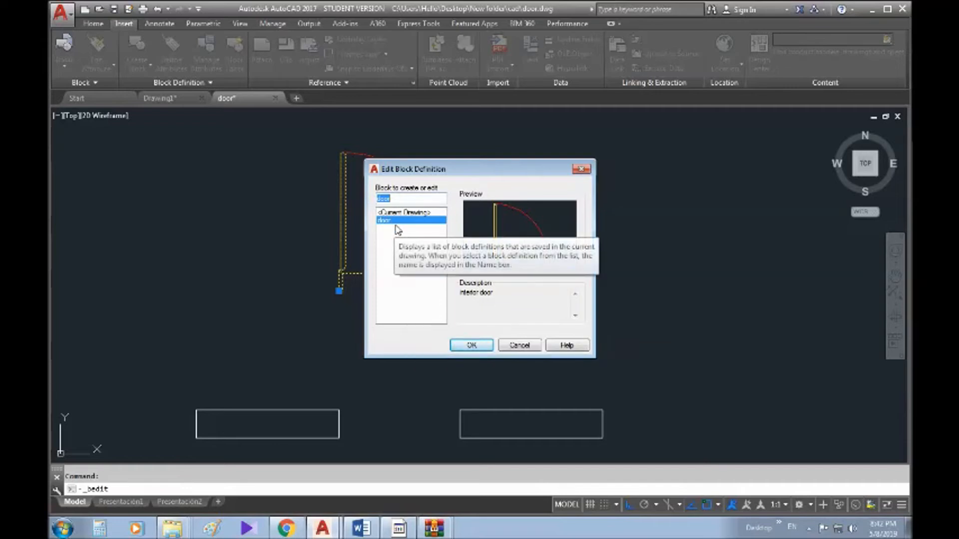
# - Open door in the Block Editor and set the leaf's colour to Green
pyautogui.click(484, 349)
pyautogui.scroll(-2, 471, 172)
pyautogui.moveTo(464, 187); pyautogui.dragTo(473, 158, button='middle')
pyautogui.click(460, 196)
pyautogui.click(393, 197)
pyautogui.click(94, 24)
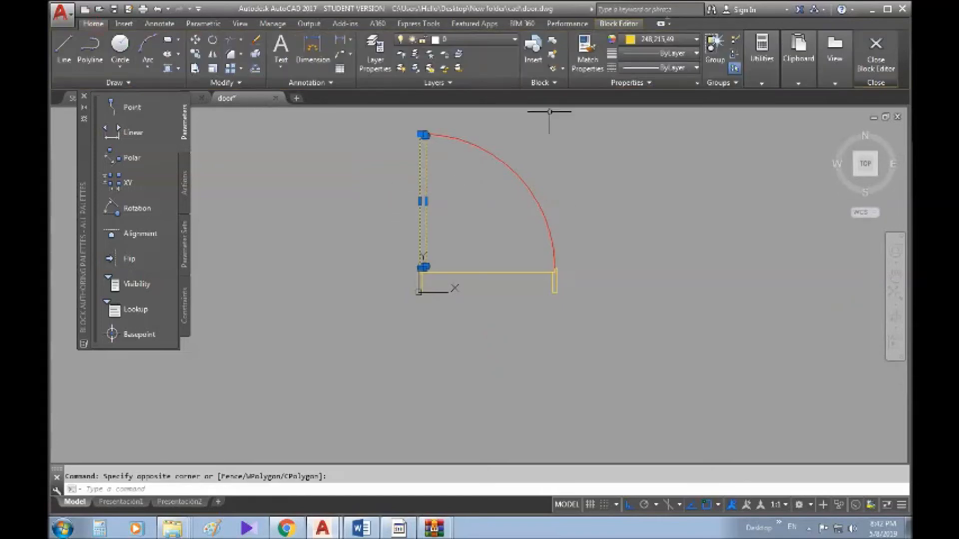
pyautogui.click(653, 40)
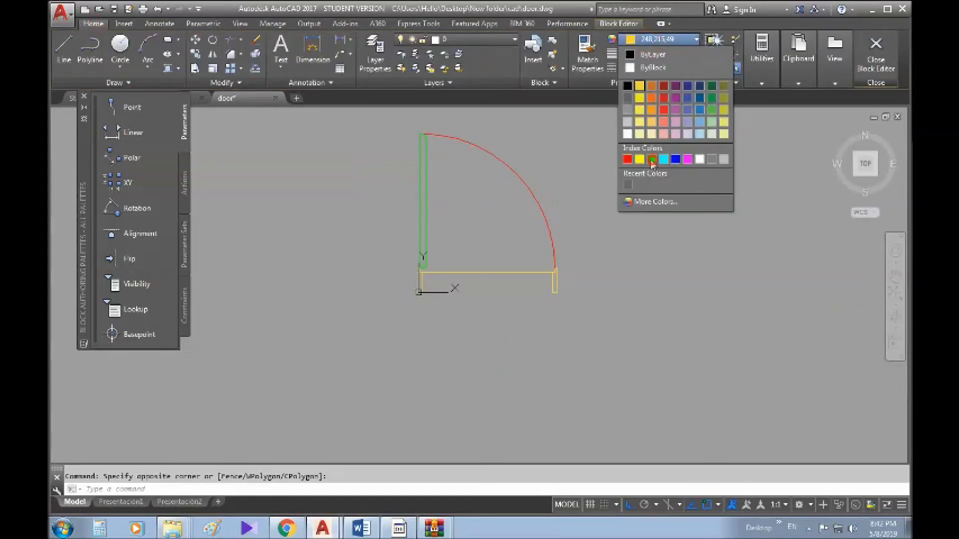
pyautogui.click(652, 159)
pyautogui.moveTo(556, 199); pyautogui.dragTo(553, 225, button='middle')
pyautogui.press('Escape')
# - Close the Block Editor, choosing to save the changes to door
pyautogui.moveTo(612, 199); pyautogui.dragTo(612, 198, button='middle')
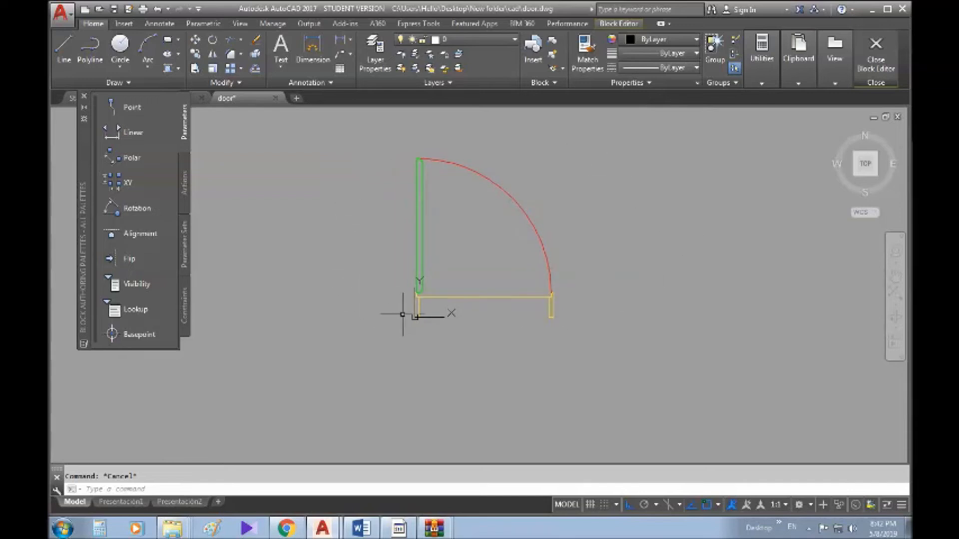
pyautogui.moveTo(436, 297); pyautogui.dragTo(430, 306, button='middle')
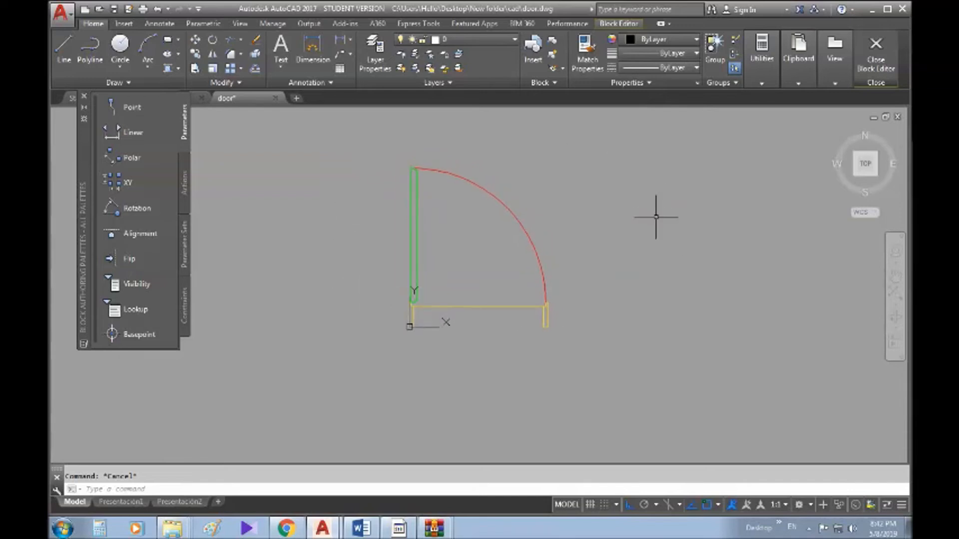
pyautogui.click(877, 57)
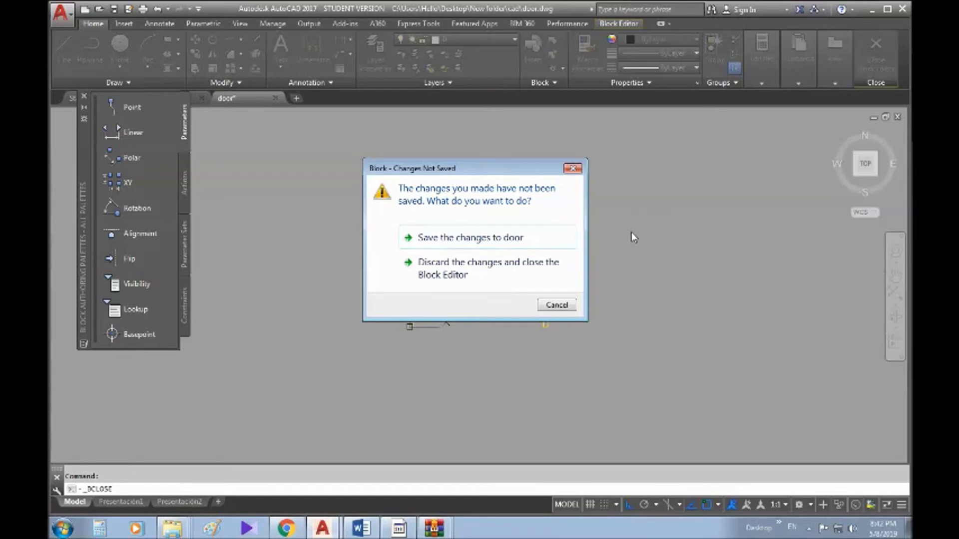
pyautogui.click(433, 241)
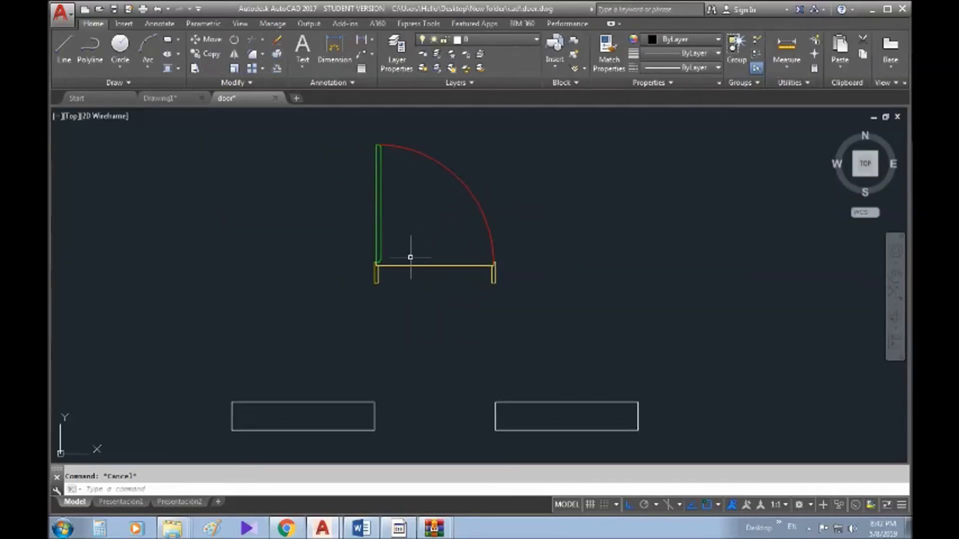
# - Insert a copy of the door block at the wall opening corner between the rectangles
pyautogui.click(552, 201)
pyautogui.click(374, 265)
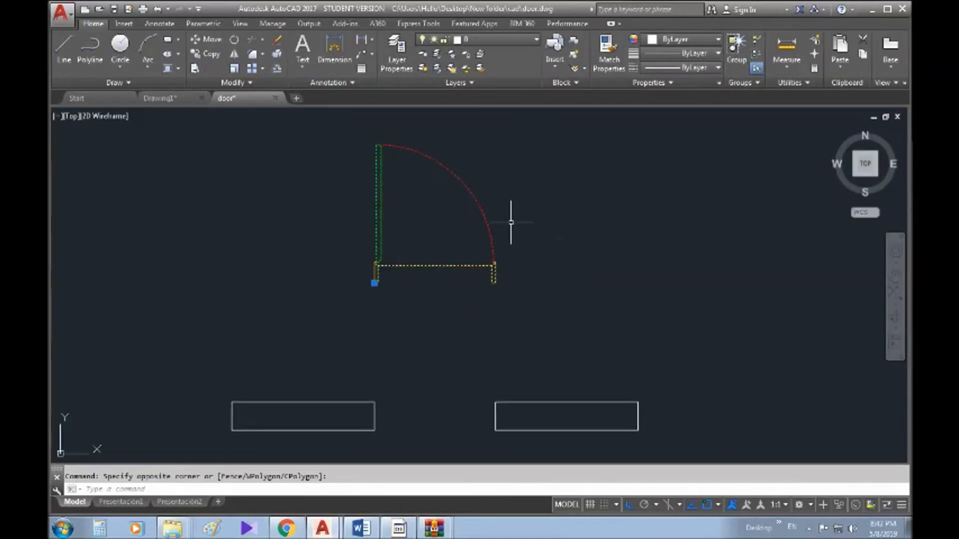
pyautogui.press('Escape')
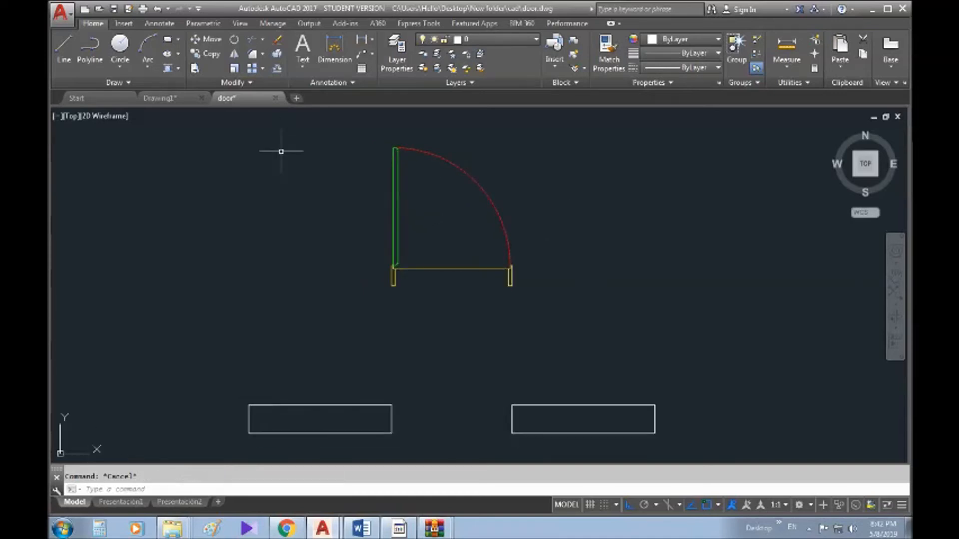
pyautogui.click(123, 24)
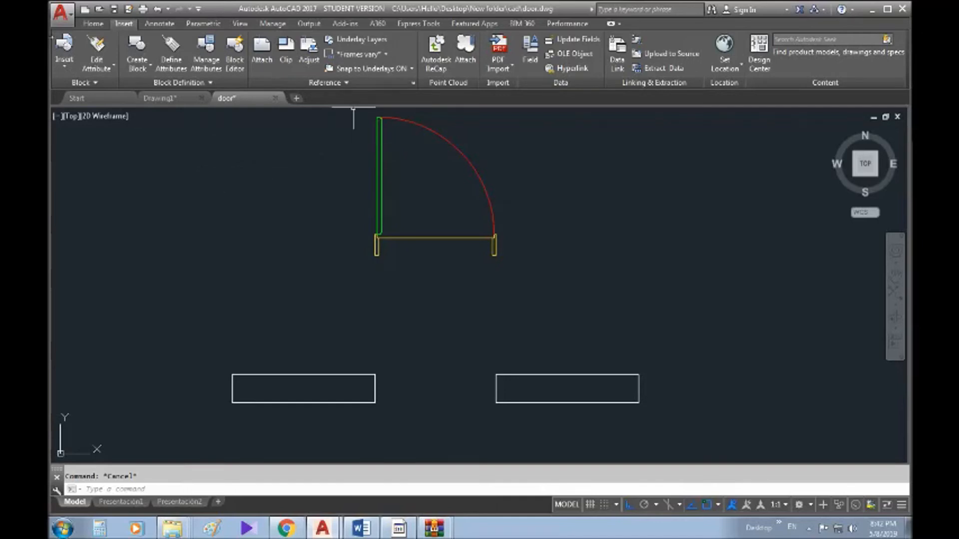
pyautogui.click(65, 50)
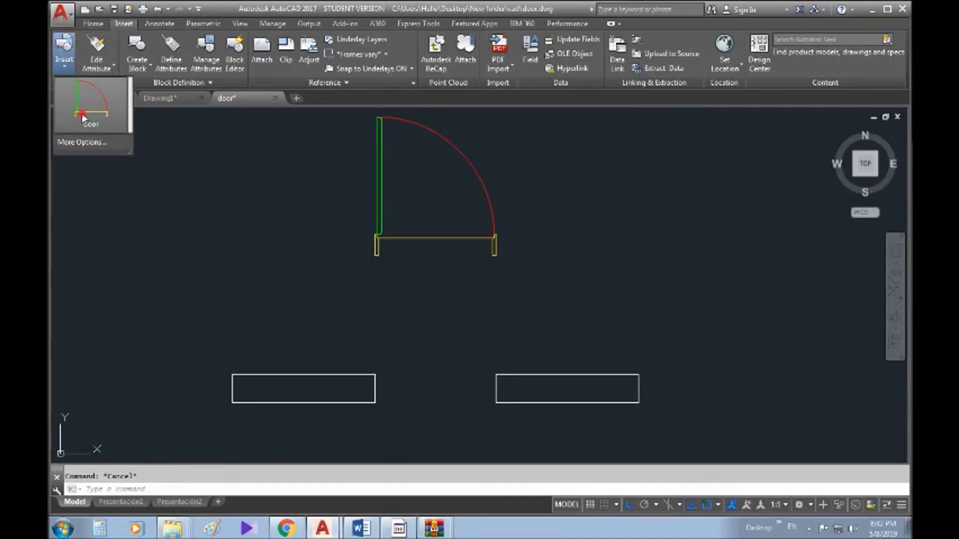
pyautogui.click(91, 85)
pyautogui.scroll(4, 375, 402)
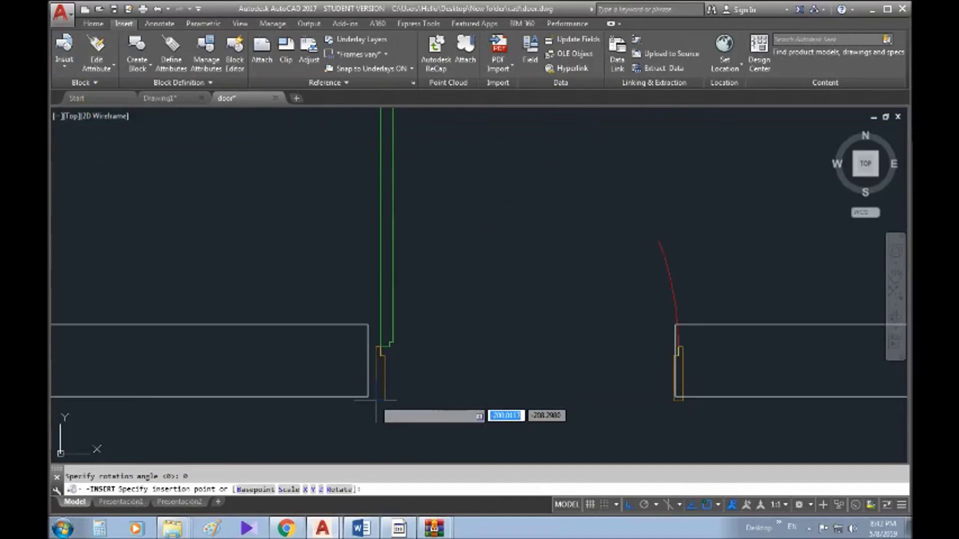
pyautogui.click(371, 402)
pyautogui.scroll(-5, 390, 318)
pyautogui.press('Escape')
# - Select the upper door and start a Move on it, then cancel
pyautogui.click(526, 258)
pyautogui.click(409, 260)
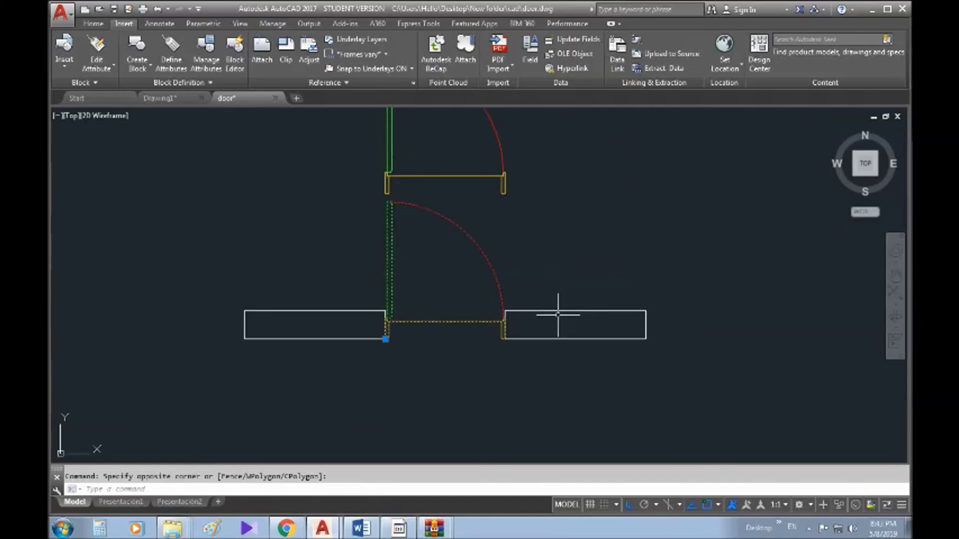
pyautogui.moveTo(527, 225); pyautogui.dragTo(484, 276, button='middle')
pyautogui.moveTo(534, 244); pyautogui.dragTo(513, 295, button='middle')
pyautogui.press('Escape')
pyautogui.click(552, 176)
pyautogui.click(244, 202)
pyautogui.click(93, 24)
pyautogui.click(206, 39)
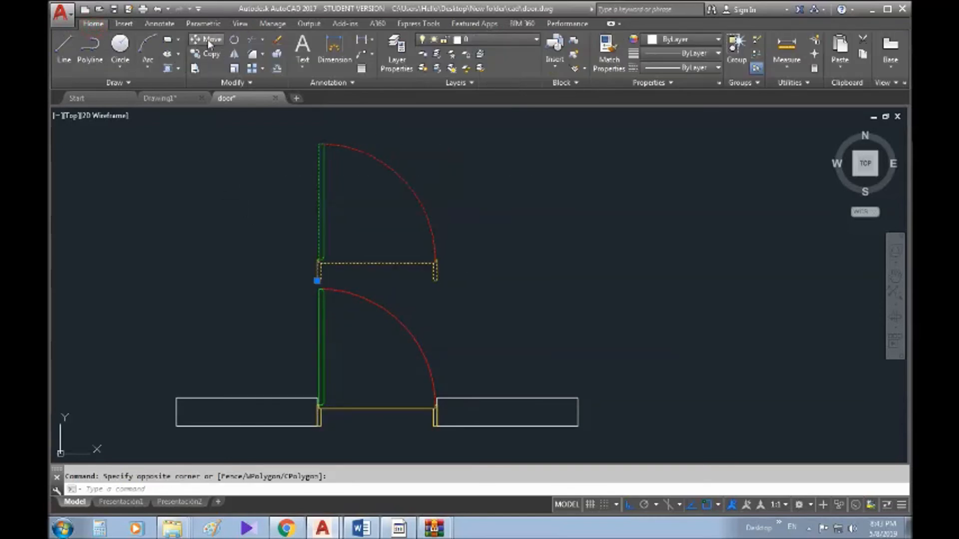
pyautogui.click(546, 282)
pyautogui.press('Escape')
pyautogui.scroll(4, 364, 310)
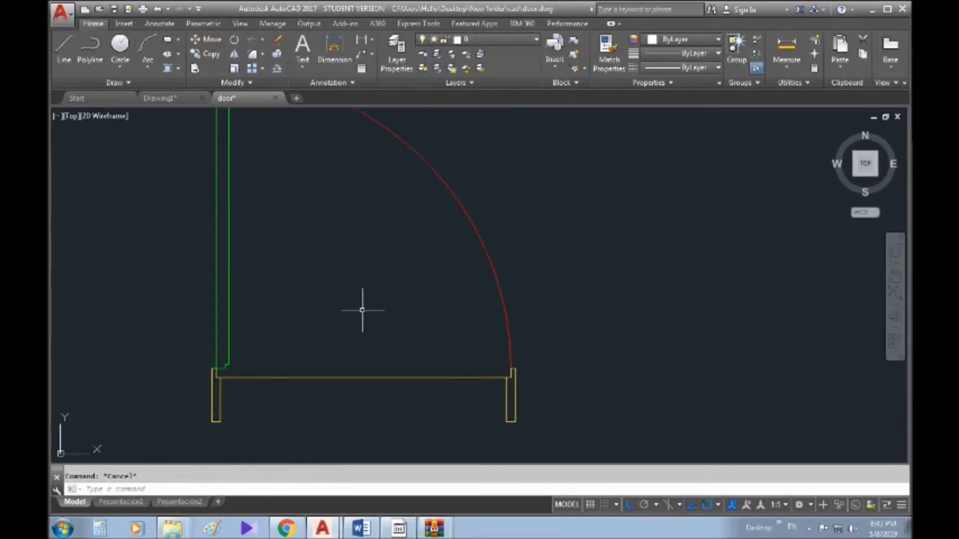
pyautogui.scroll(-2, 481, 299)
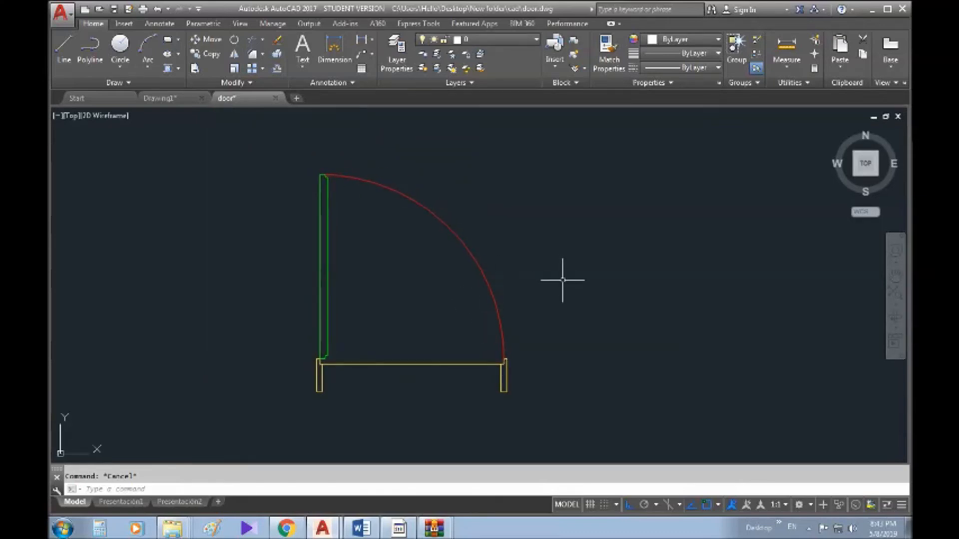
# - Explode the upper door copy and window-select its separate leaf, frame and arc
pyautogui.click(563, 280)
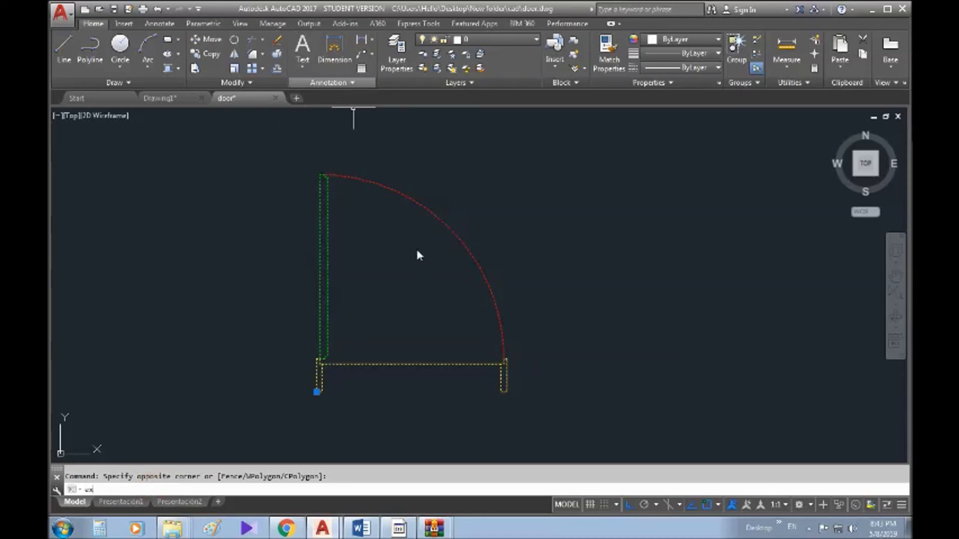
pyautogui.scroll(-4, 339, 303)
pyautogui.write('pp')
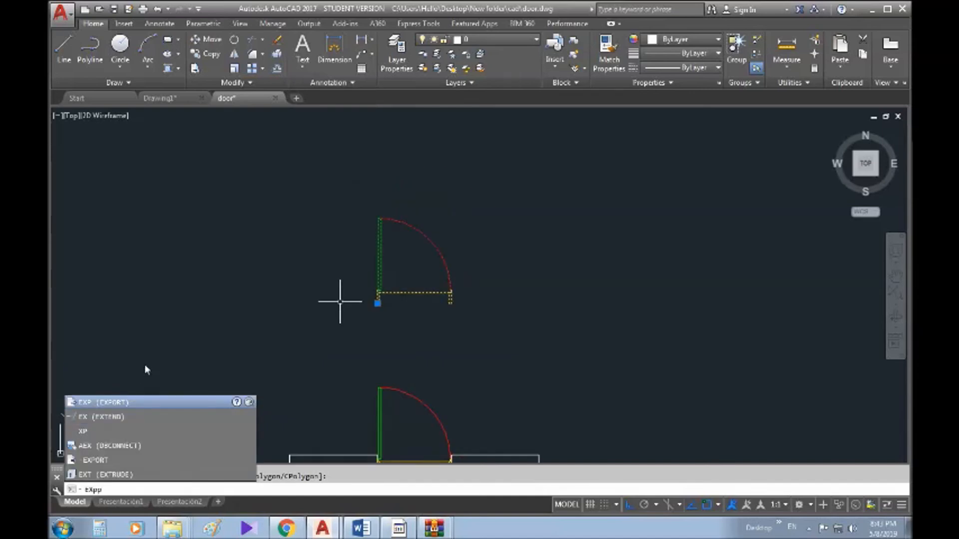
pyautogui.press('BackSpace')
pyautogui.click(115, 385)
pyautogui.scroll(4, 462, 299)
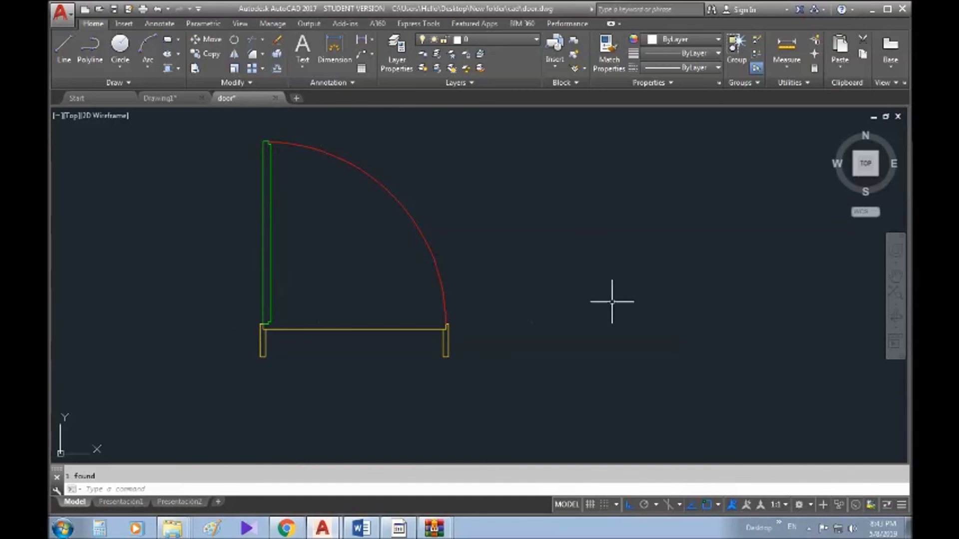
pyautogui.moveTo(626, 261); pyautogui.dragTo(660, 277, button='middle')
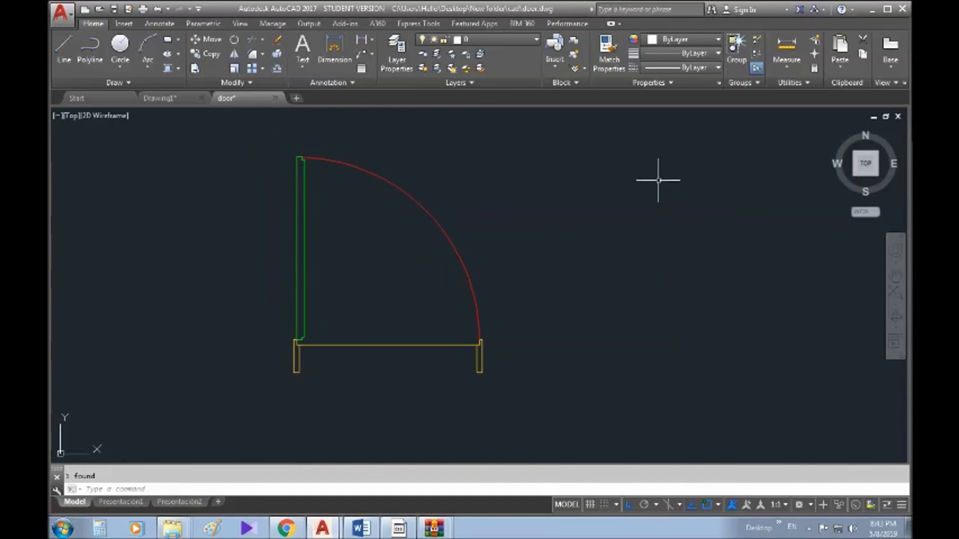
pyautogui.click(635, 156)
pyautogui.click(243, 396)
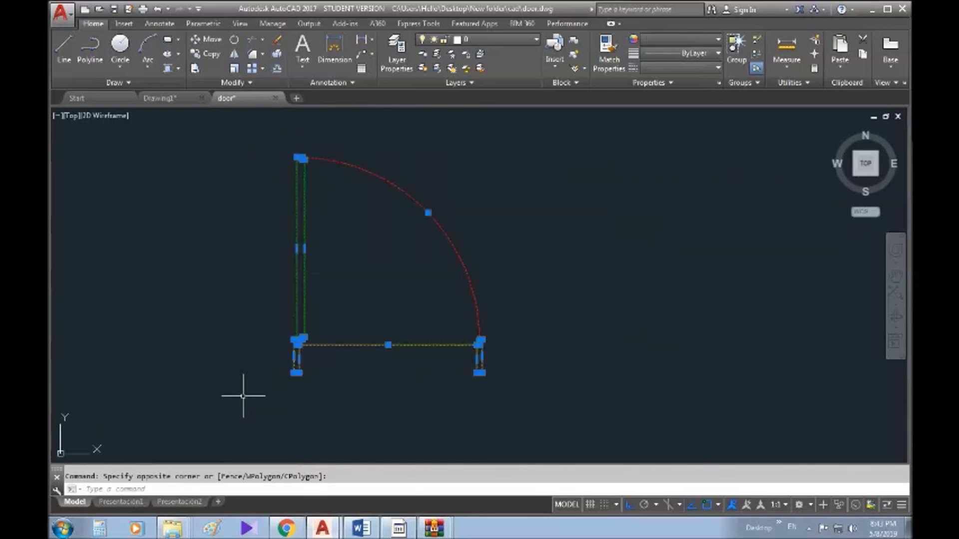
pyautogui.hotkey('ctrl', '1')
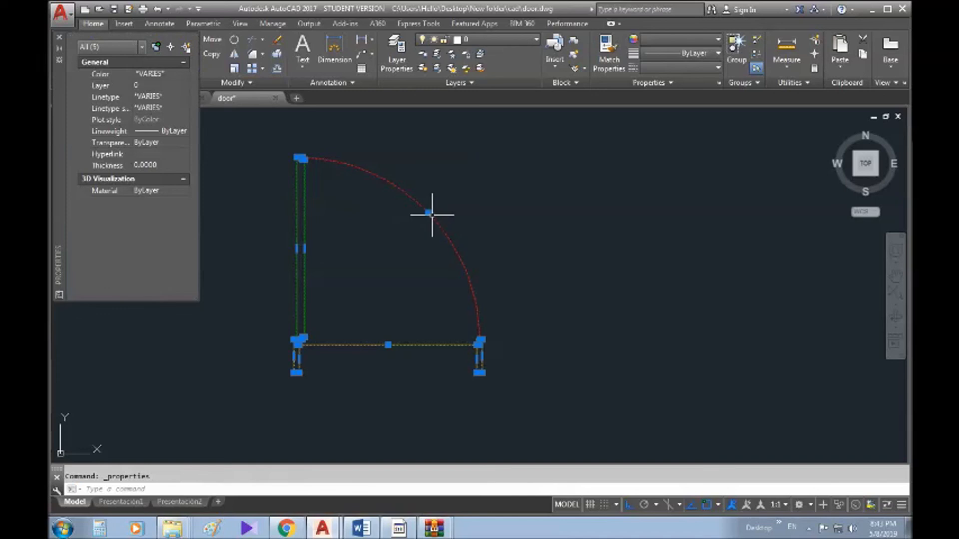
pyautogui.click(93, 48)
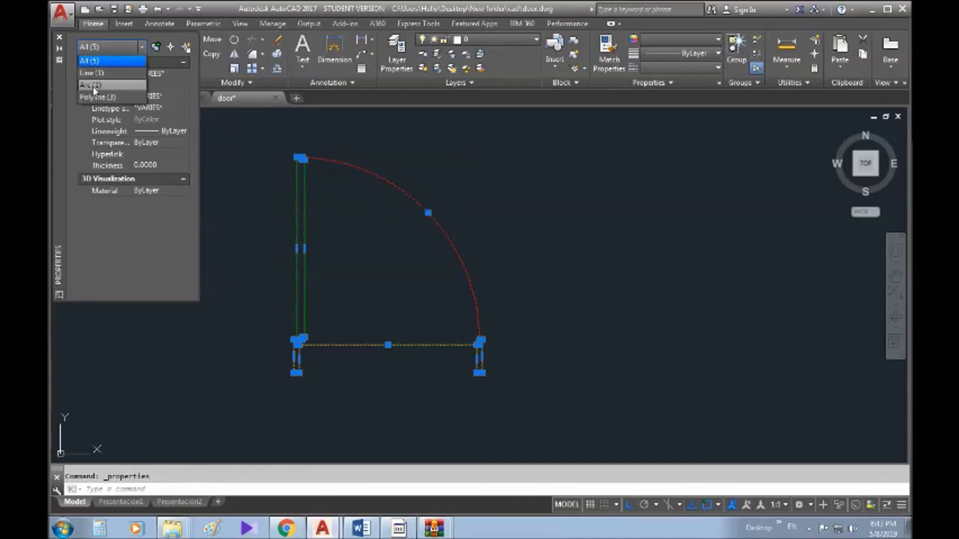
pyautogui.click(63, 44)
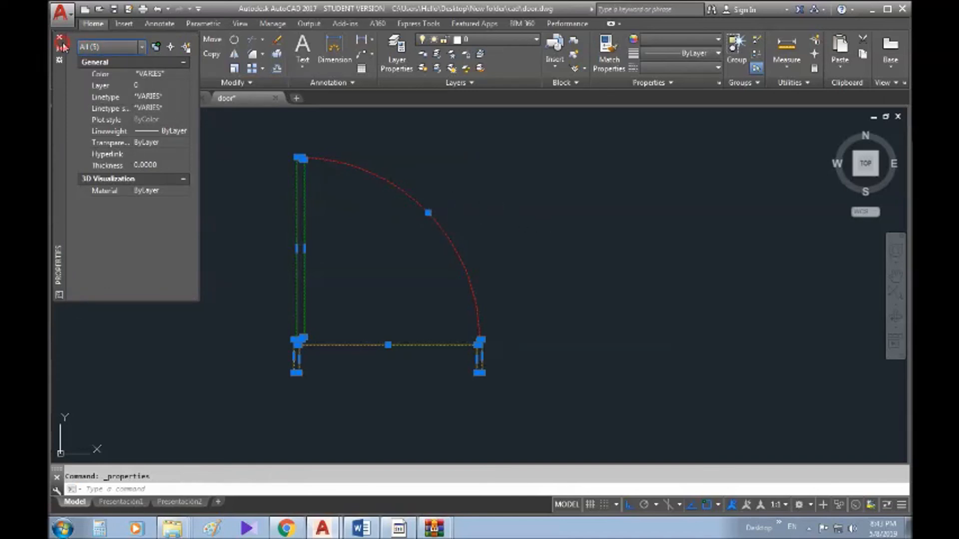
pyautogui.click(59, 37)
pyautogui.press('Escape')
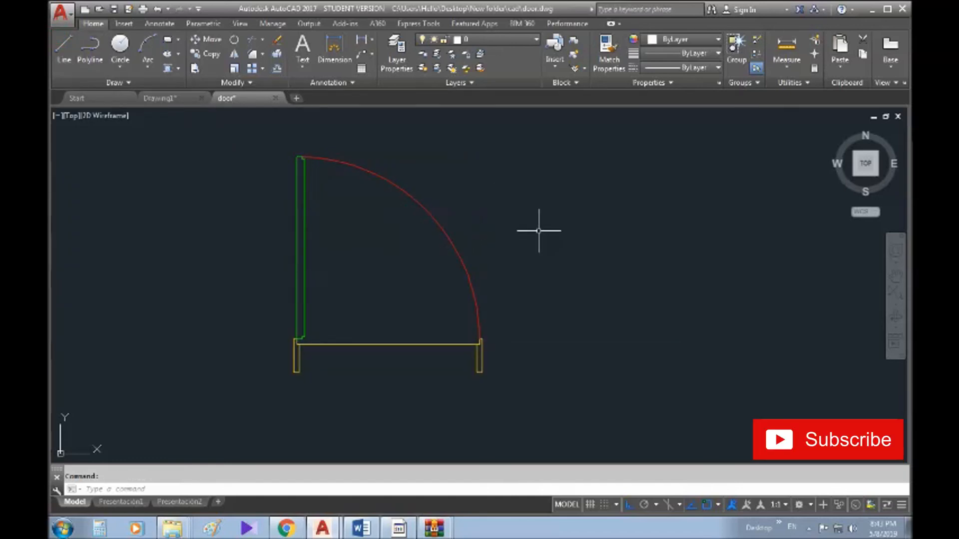
pyautogui.moveTo(507, 244); pyautogui.dragTo(531, 236, button='middle')
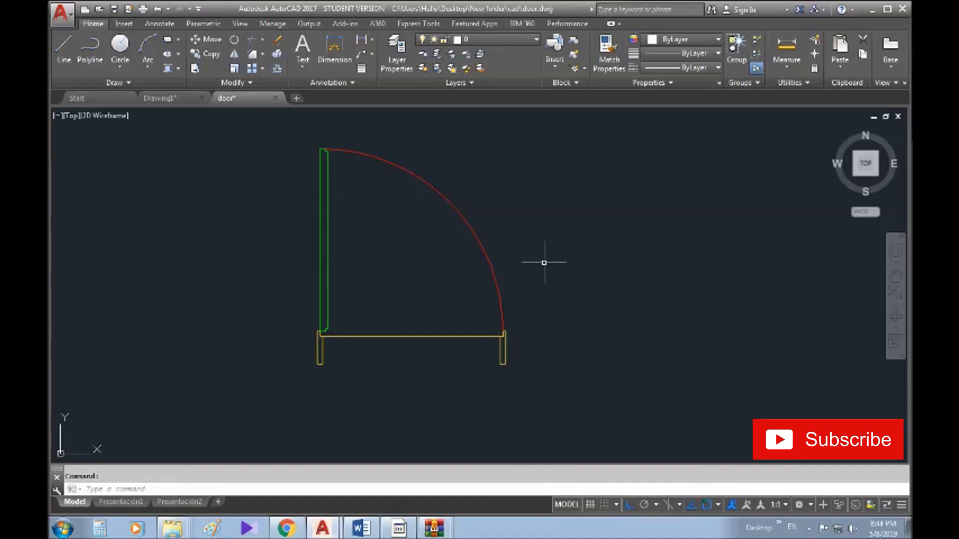
pyautogui.moveTo(604, 251)
pyautogui.mouseDown(button='middle')
pyautogui.moveTo(591, 263)
pyautogui.moveTo(585, 250)
pyautogui.moveTo(582, 308)
pyautogui.mouseUp(button='middle')
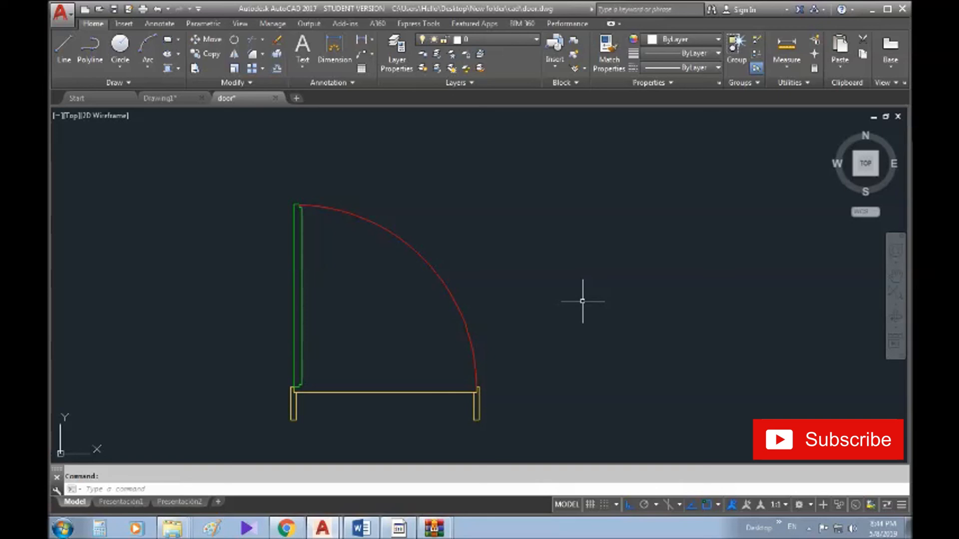
pyautogui.moveTo(582, 301); pyautogui.dragTo(586, 273, button='middle')
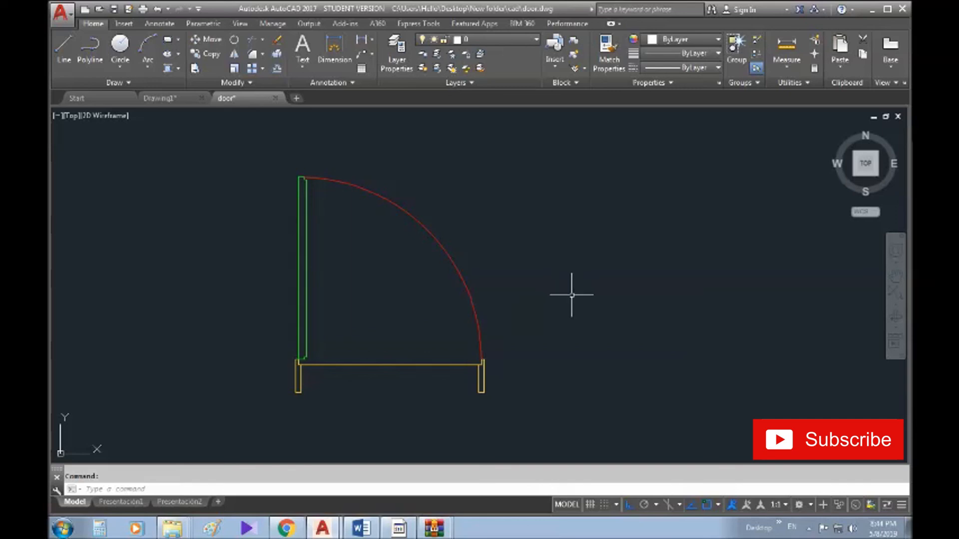
pyautogui.moveTo(568, 342); pyautogui.dragTo(563, 330, button='middle')
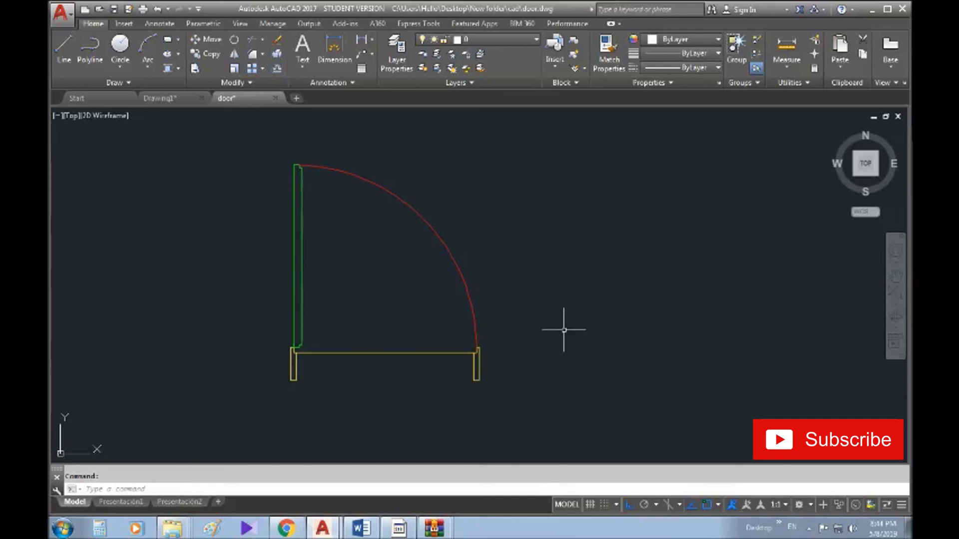